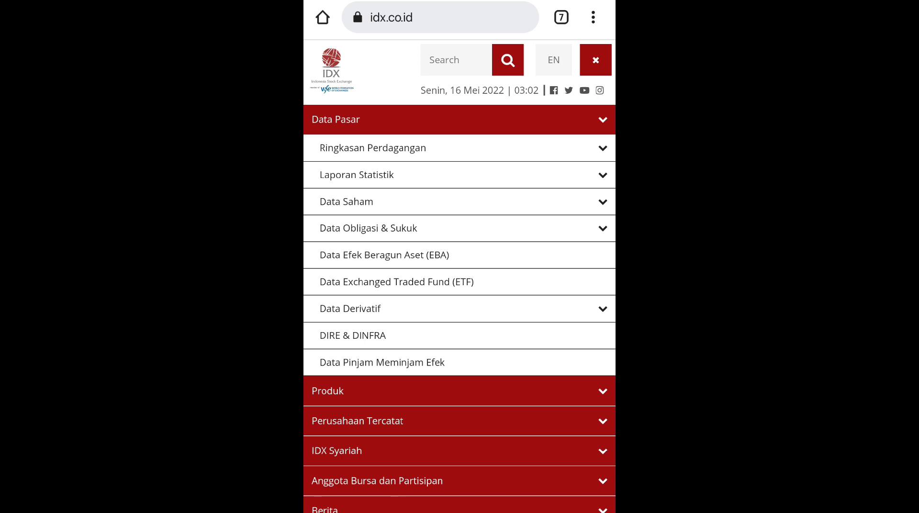
Open the Ringkasan Saham page under Ringkasan Perdagangan and set its date to 30/12/2019
left_click(602, 148)
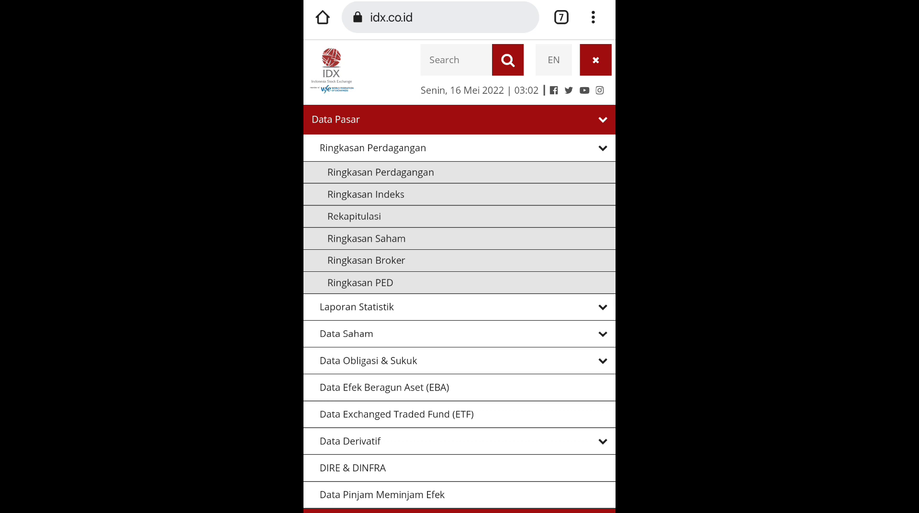
left_click(366, 239)
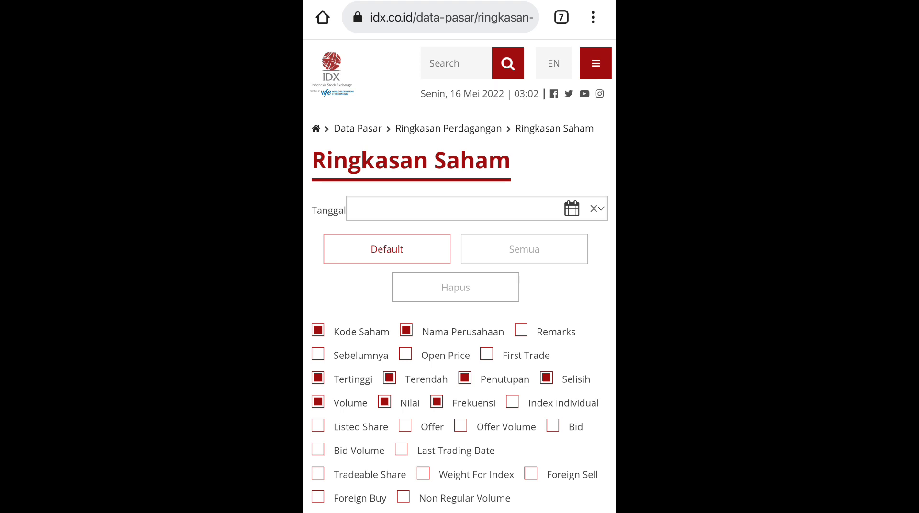
left_click(572, 209)
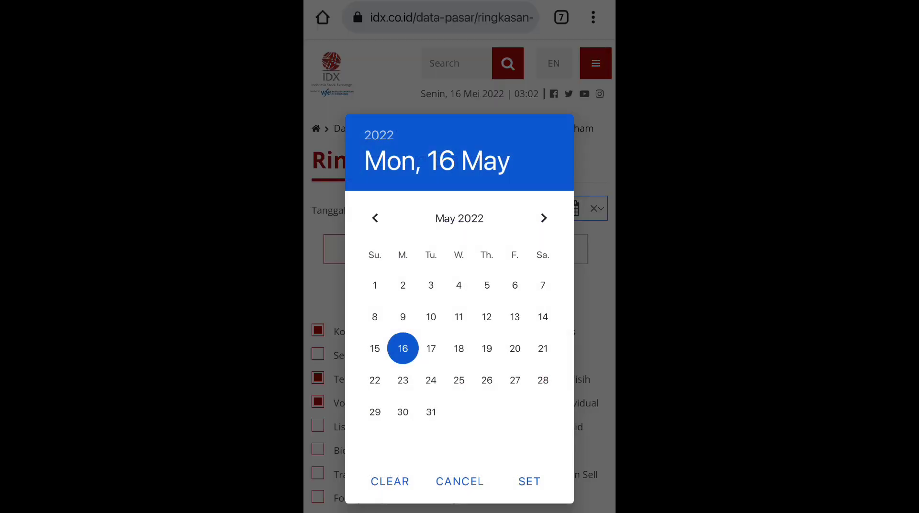
left_click(378, 135)
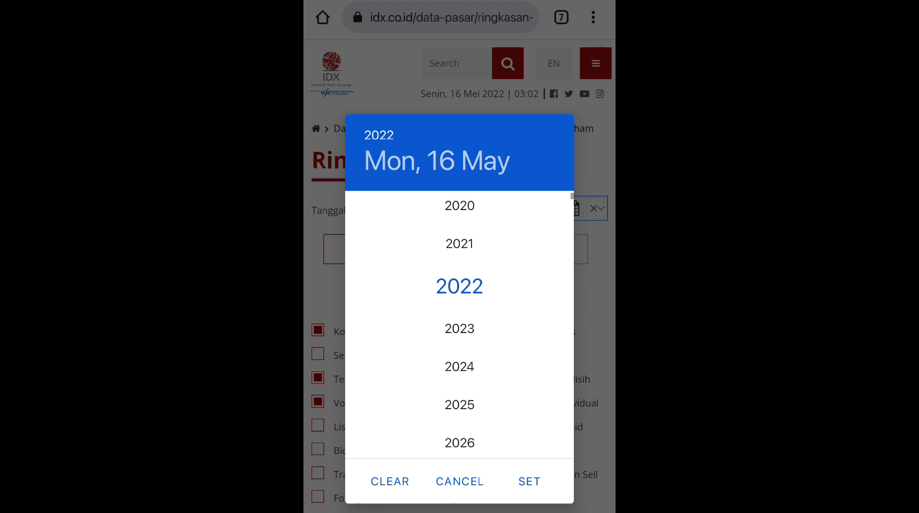
scroll(460, 335, "up", 3)
left_click(459, 302)
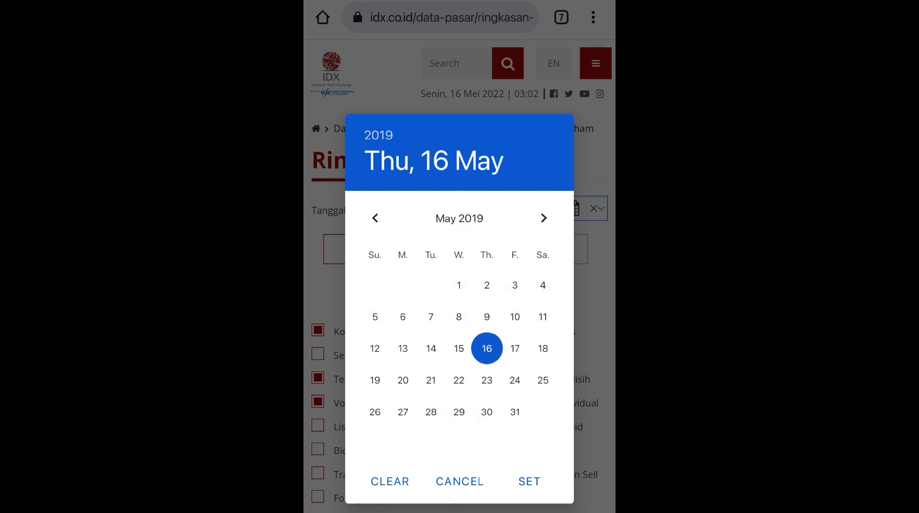
left_click(544, 218)
left_click(543, 218)
left_click(543, 219)
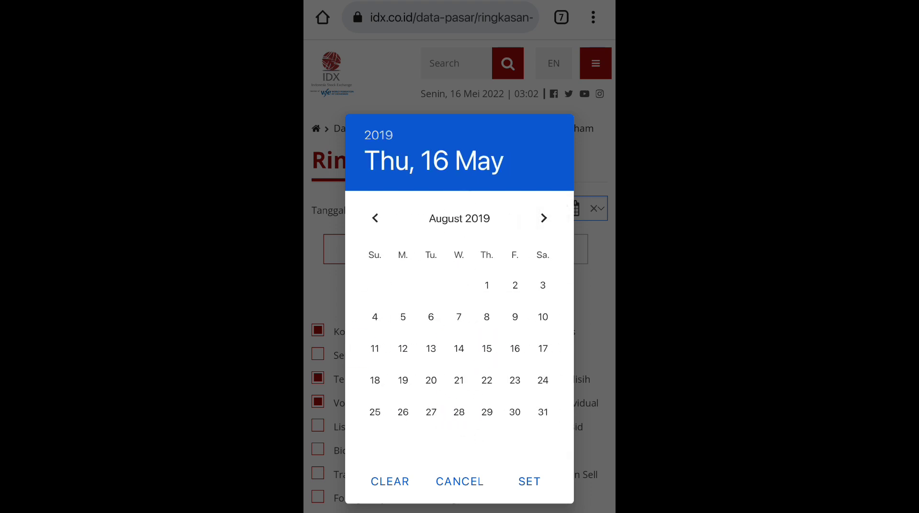
left_click(543, 218)
left_click(544, 218)
left_click(543, 218)
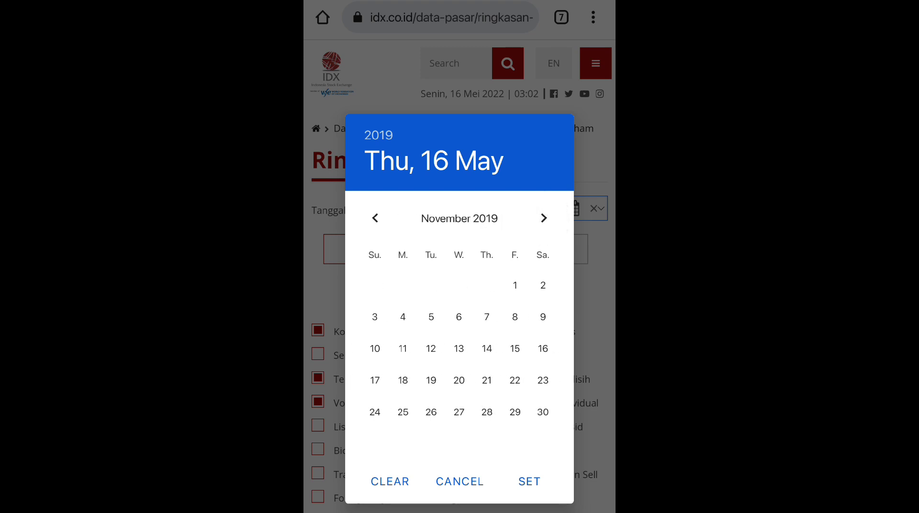
left_click(544, 218)
left_click(403, 412)
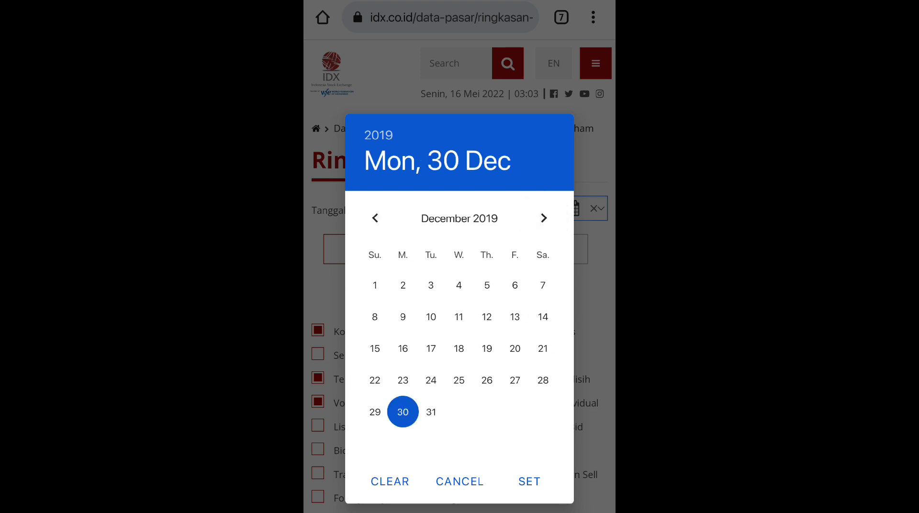
left_click(529, 481)
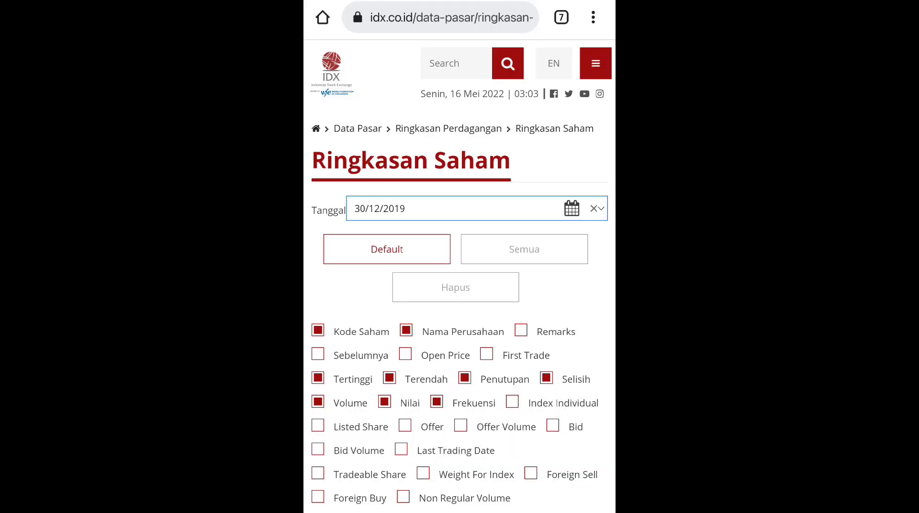
Include the Sebelumnya column, exclude Volume, Nilai, Frekuensi and Selisih, and run the stock summary search
left_click(318, 354)
left_click(318, 401)
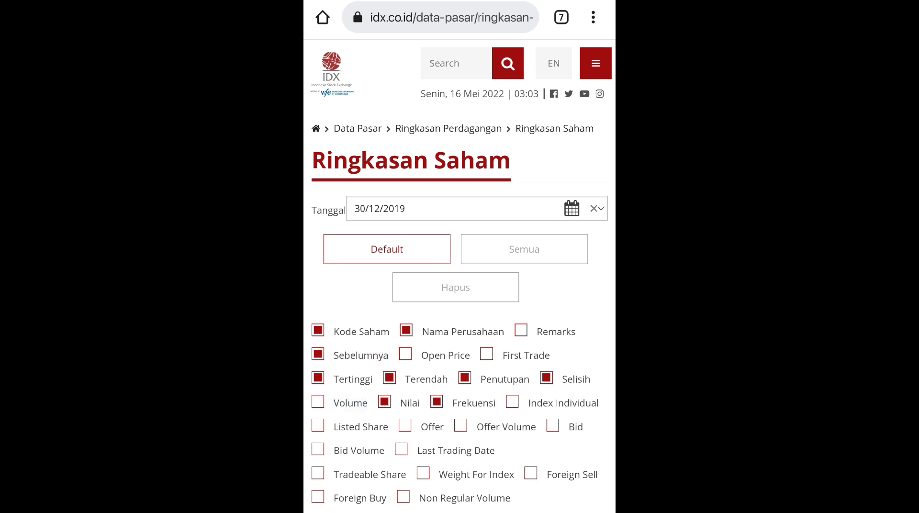
left_click(385, 401)
left_click(437, 401)
left_click(546, 378)
scroll(459, 256, "down", 3)
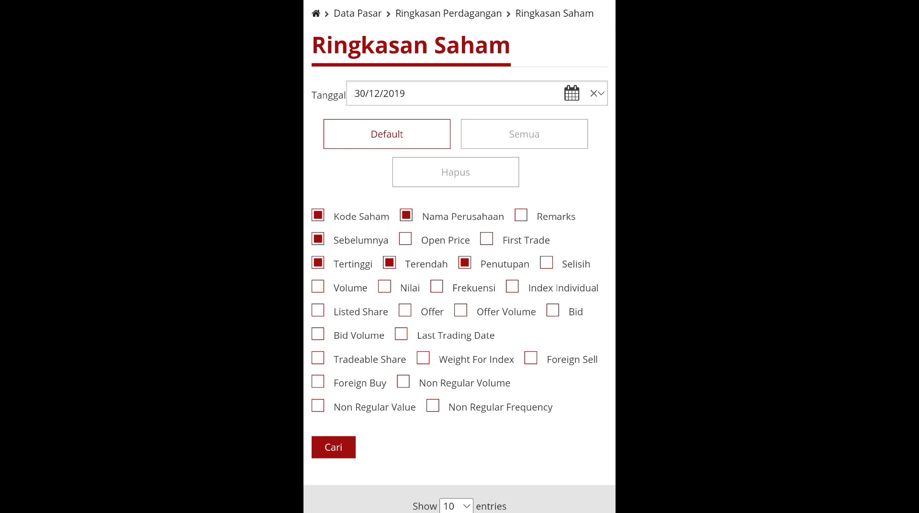
scroll(460, 257, "down", 9)
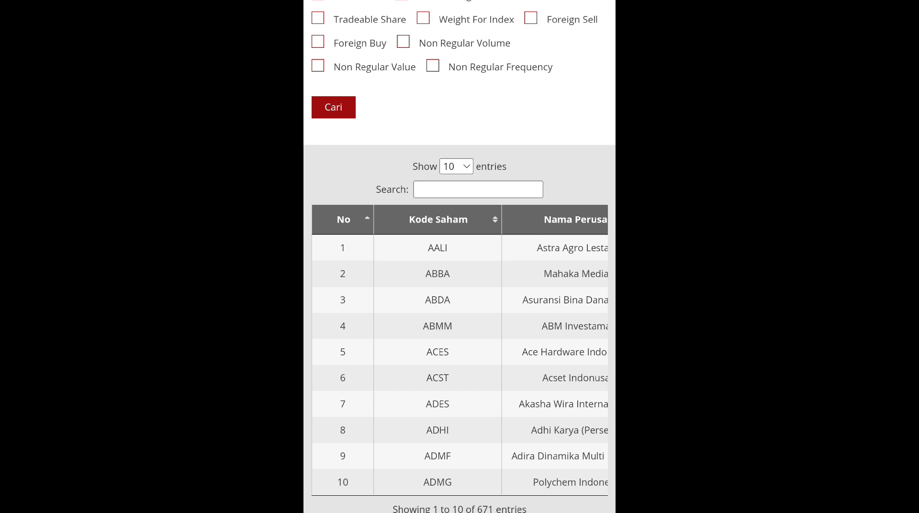
Examine the Sebelumnya and Penutupan prices in the ACES (Ace Hardware Indonesia) row of the results table
double_click(438, 352)
scroll(459, 352, "right", 2)
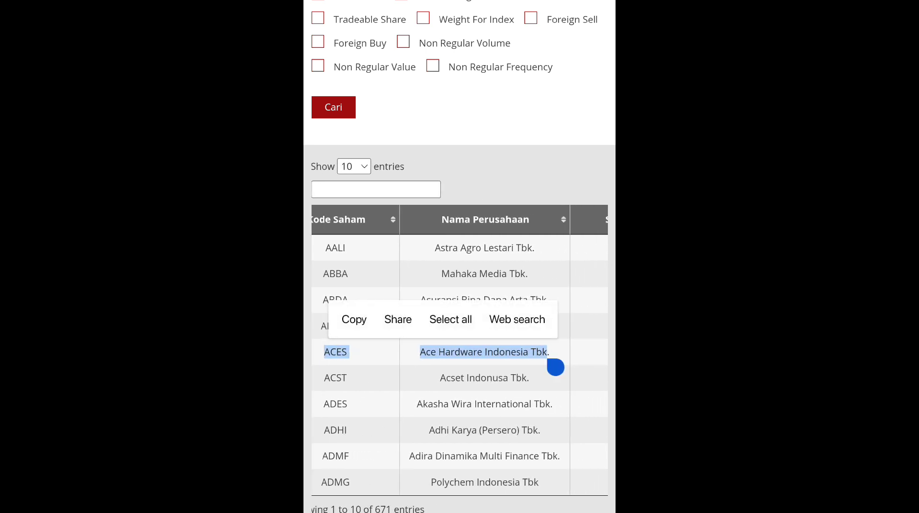
scroll(459, 352, "right", 4)
double_click(520, 352)
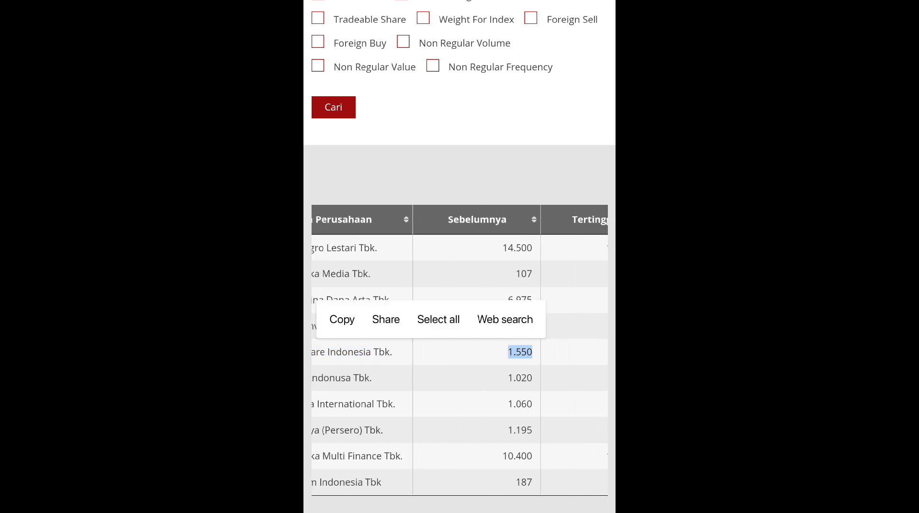
scroll(459, 351, "right", 2)
scroll(460, 352, "right", 1)
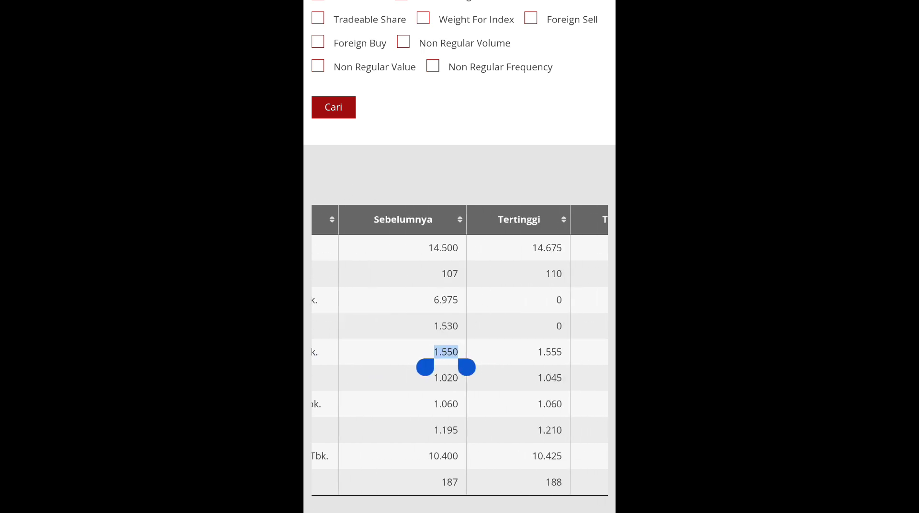
scroll(460, 352, "right", 2)
scroll(459, 352, "right", 2)
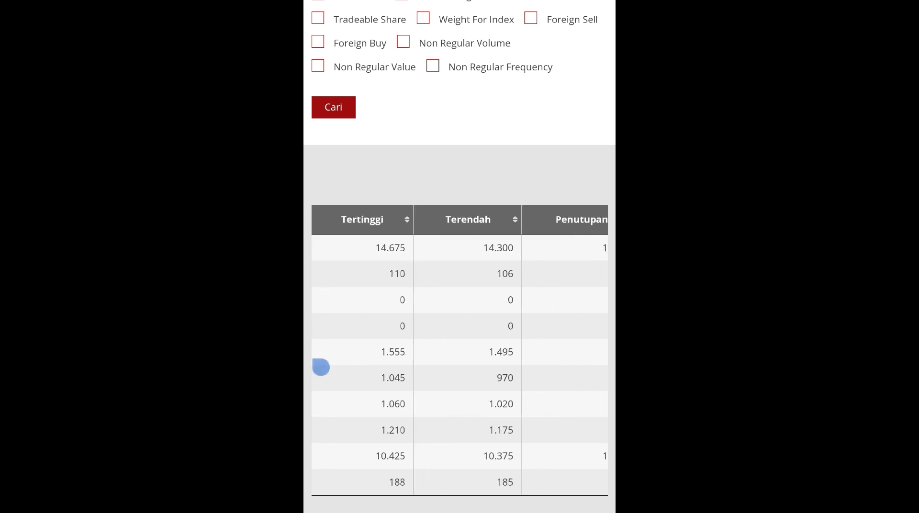
double_click(587, 352)
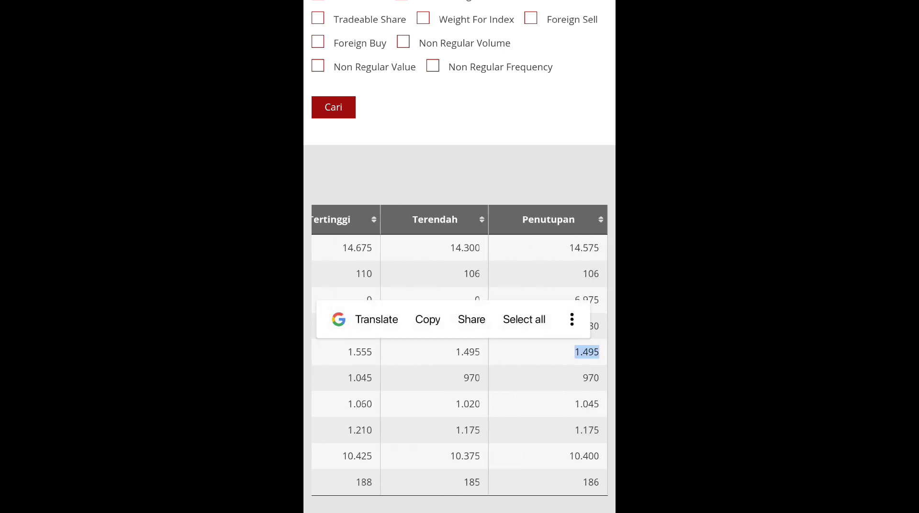
left_click(541, 404)
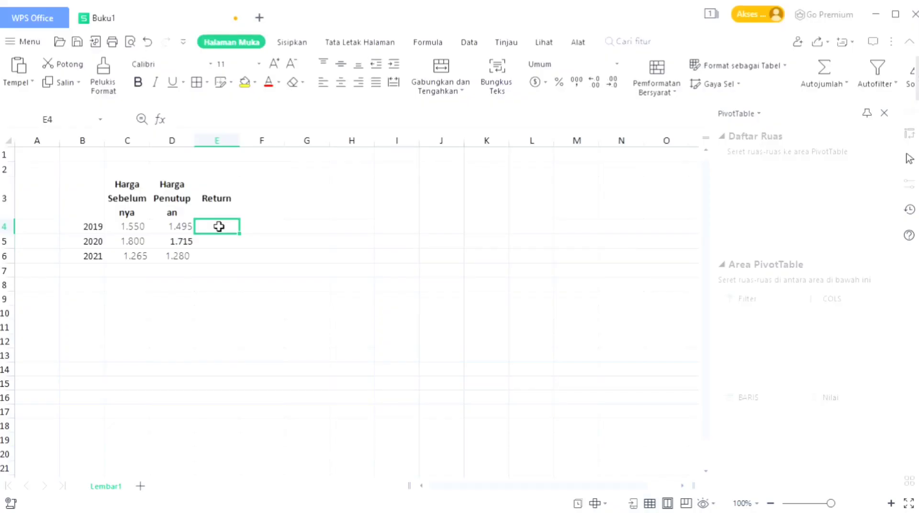
In the WPS Office spreadsheet, calculate the 2019 return in E4 with the formula =(D4-C4)/C4
type("=")
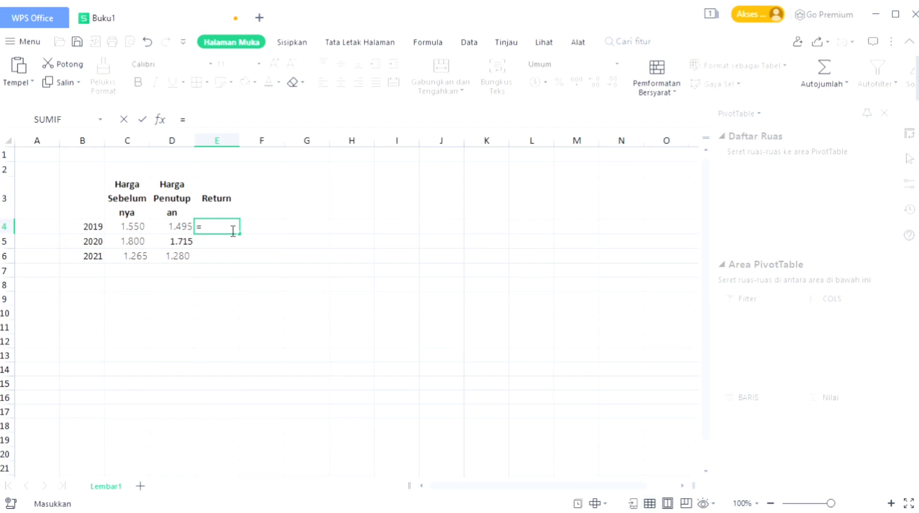
type("(")
left_click(184, 230)
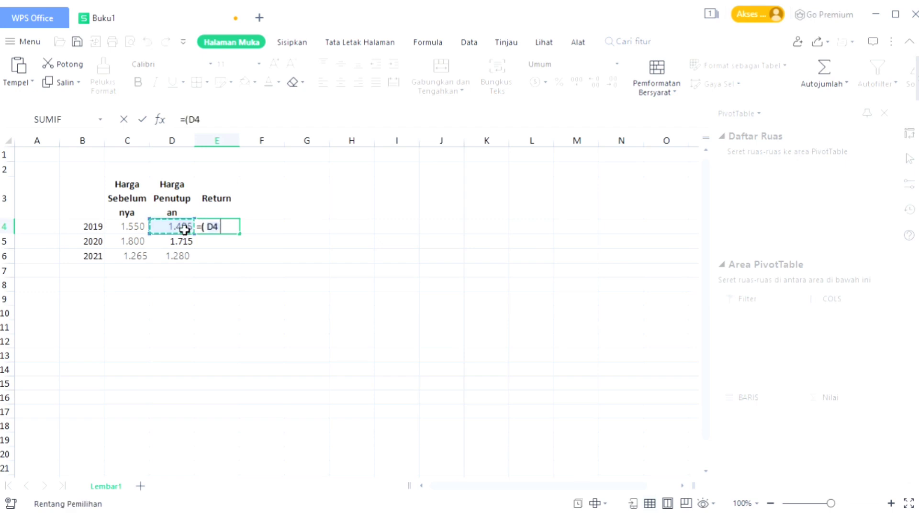
type("-")
left_click(138, 228)
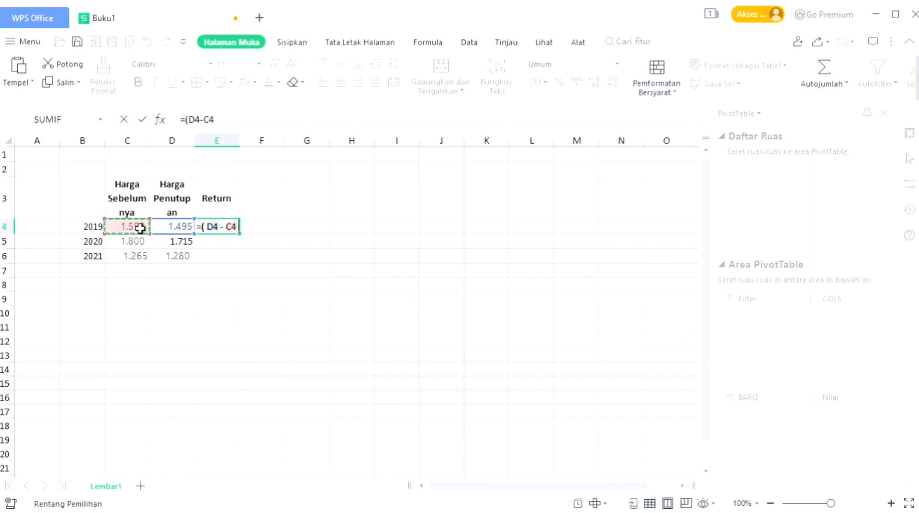
type(")/")
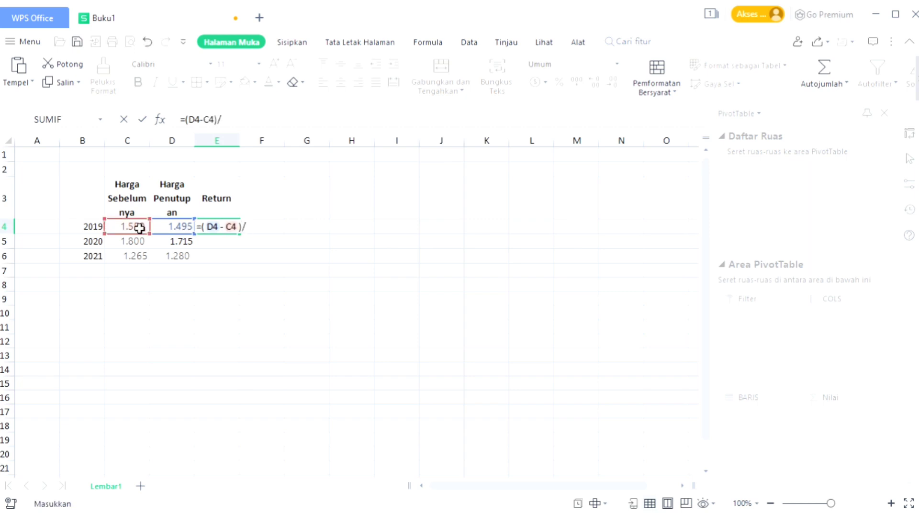
left_click(134, 232)
key("Return")
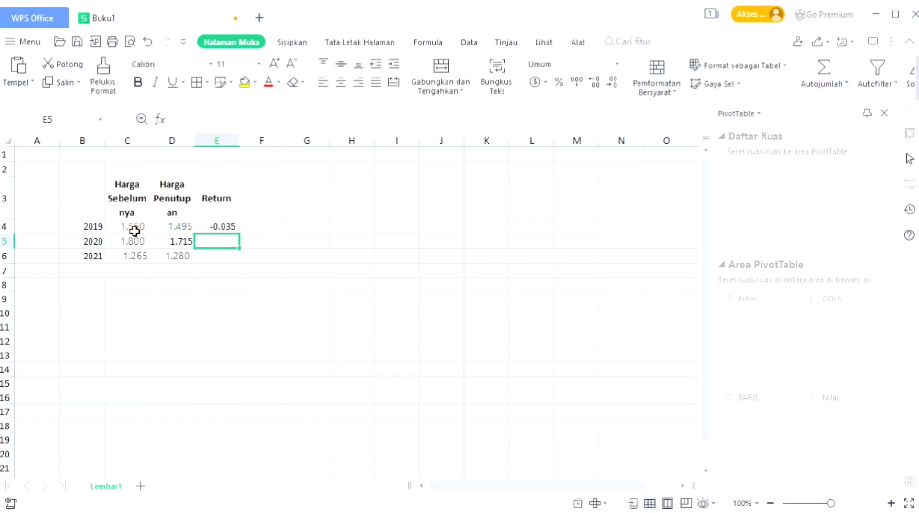
Format the 2019 return in E4 as a percentage with two decimal places
left_click(212, 230)
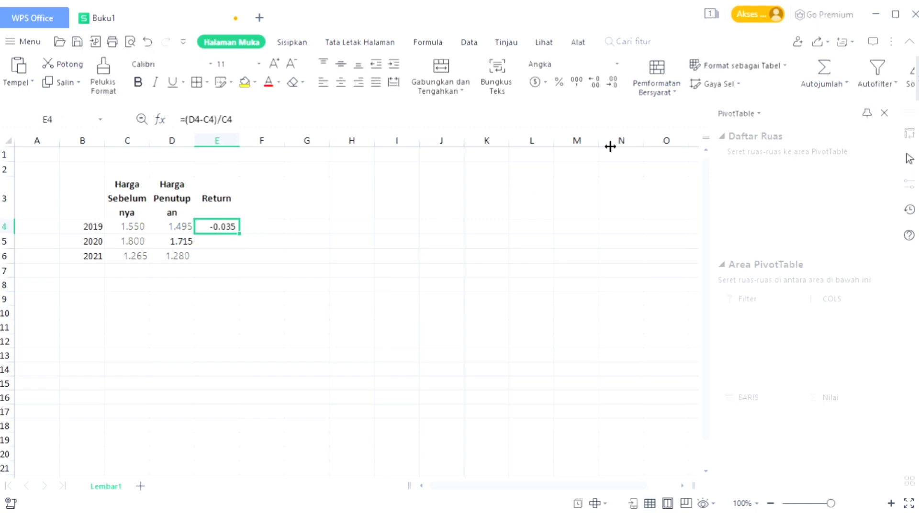
left_click(556, 82)
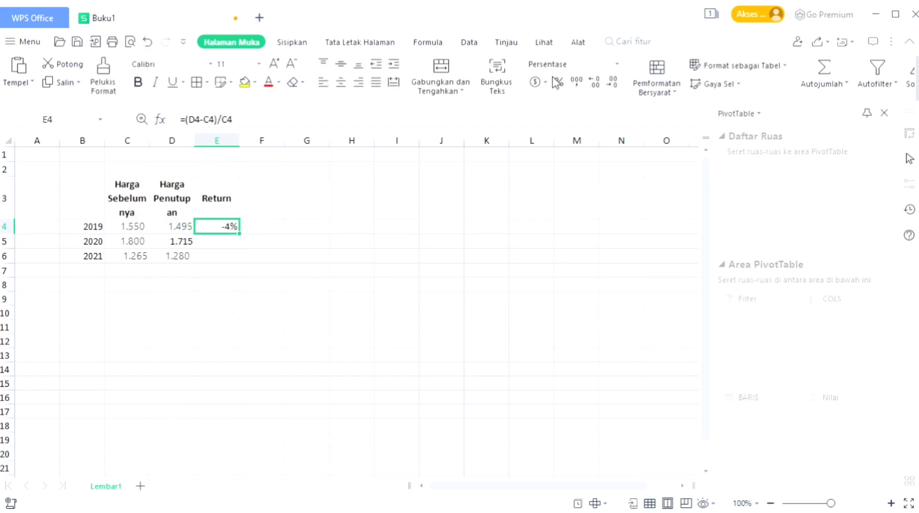
left_click(604, 90)
left_click(604, 89)
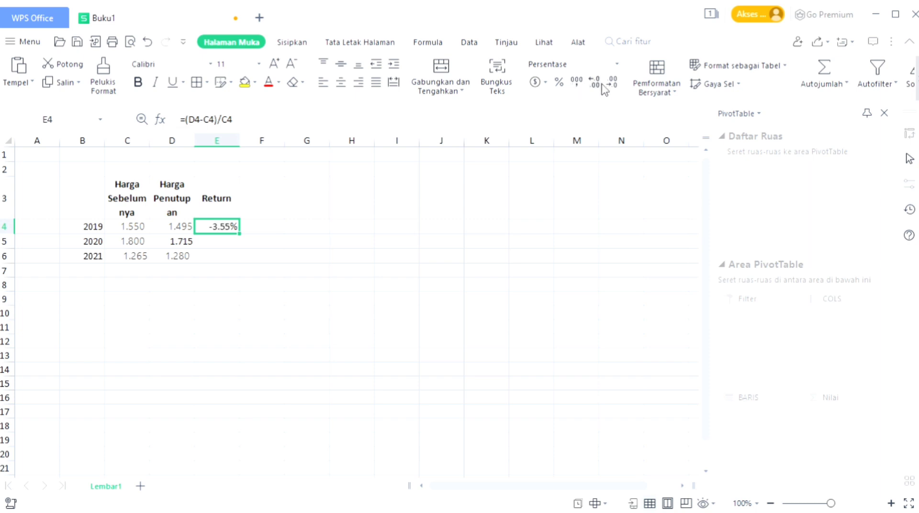
Fill the return formula from E4 down to E6 for the years 2020 and 2021
left_click(225, 249)
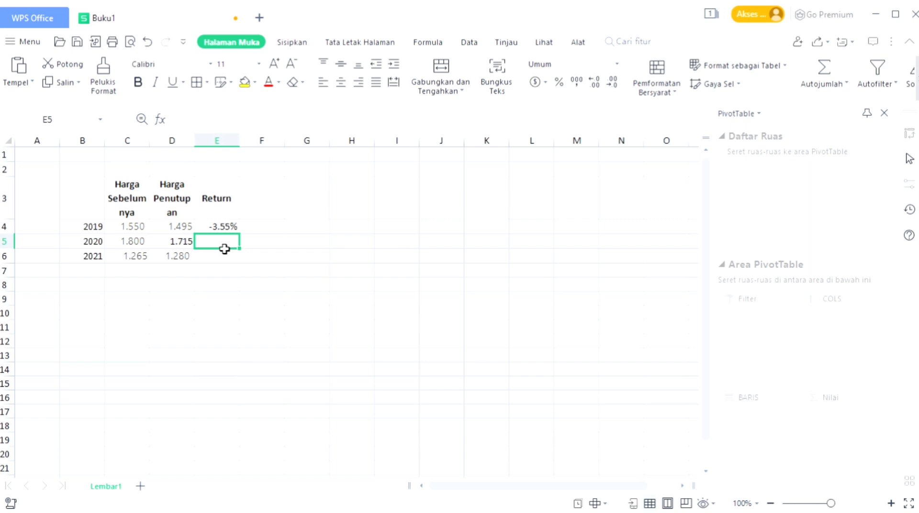
left_click(232, 227)
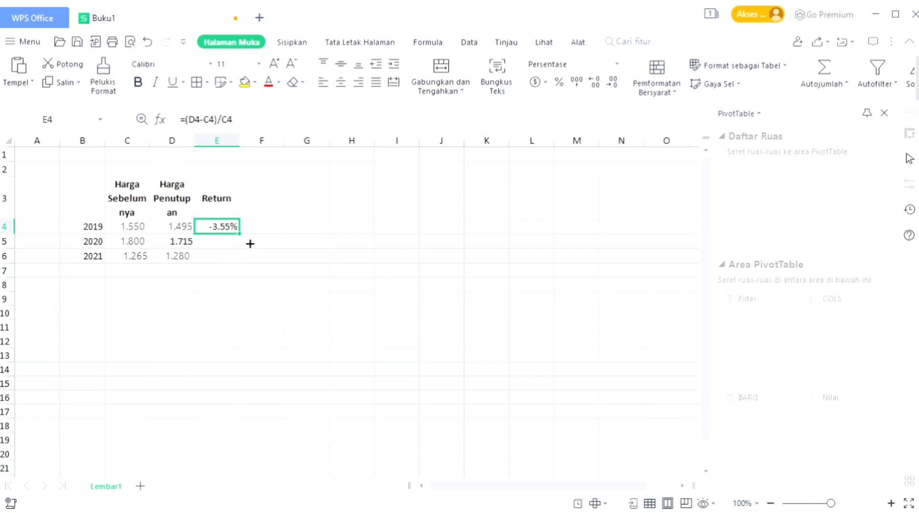
double_click(250, 244)
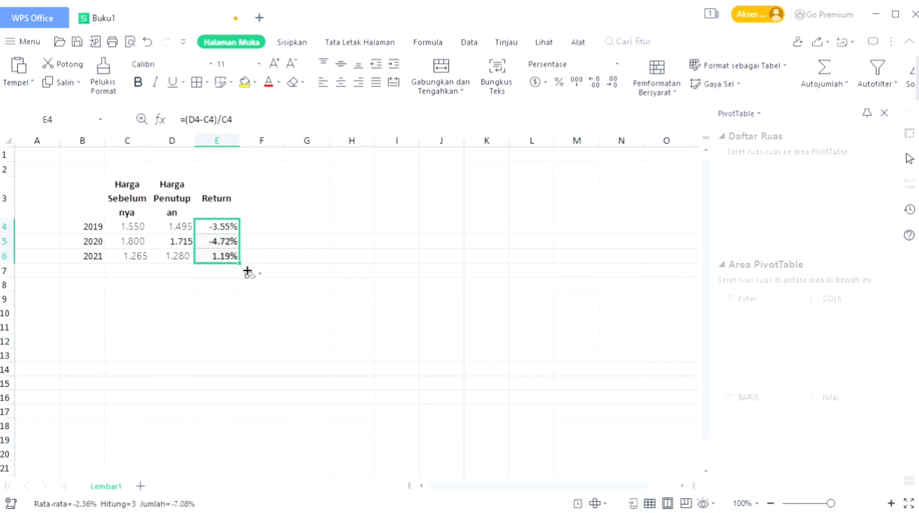
Add the bold column header "1+return" in cell F3 beside the Return header
left_click(262, 204)
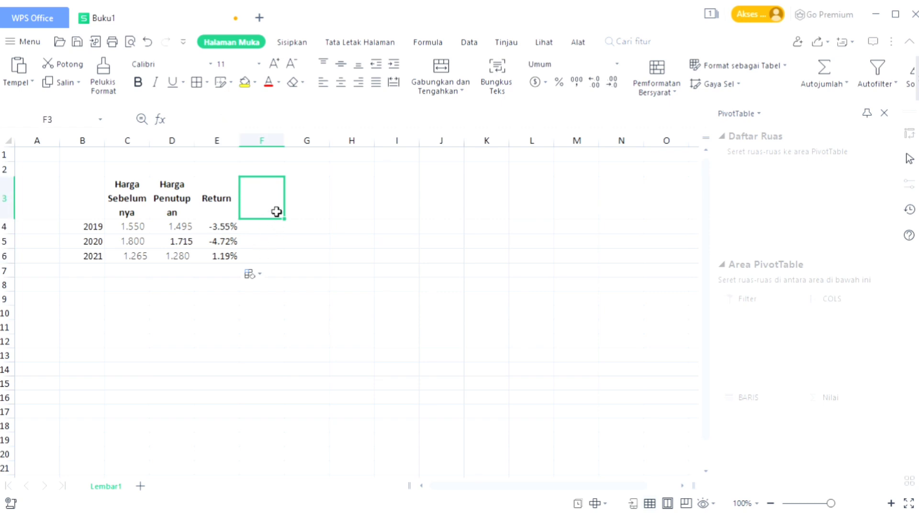
type("1")
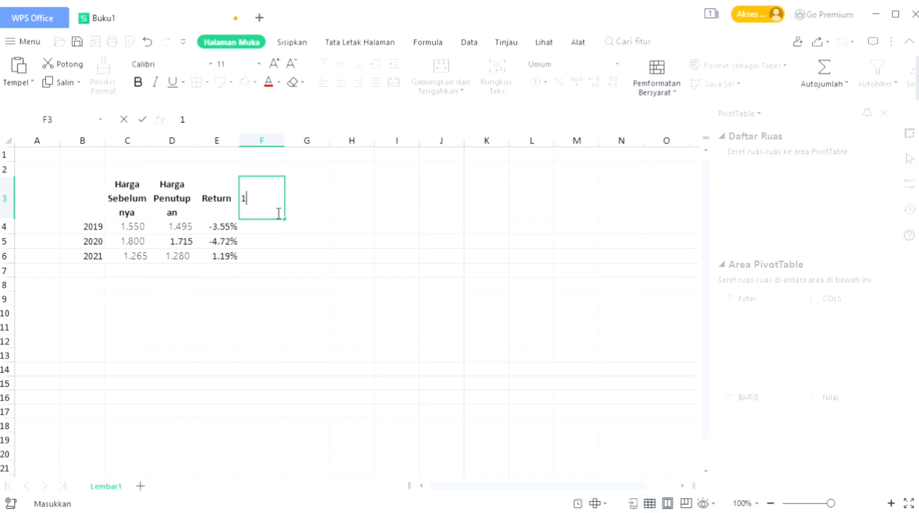
type("+return")
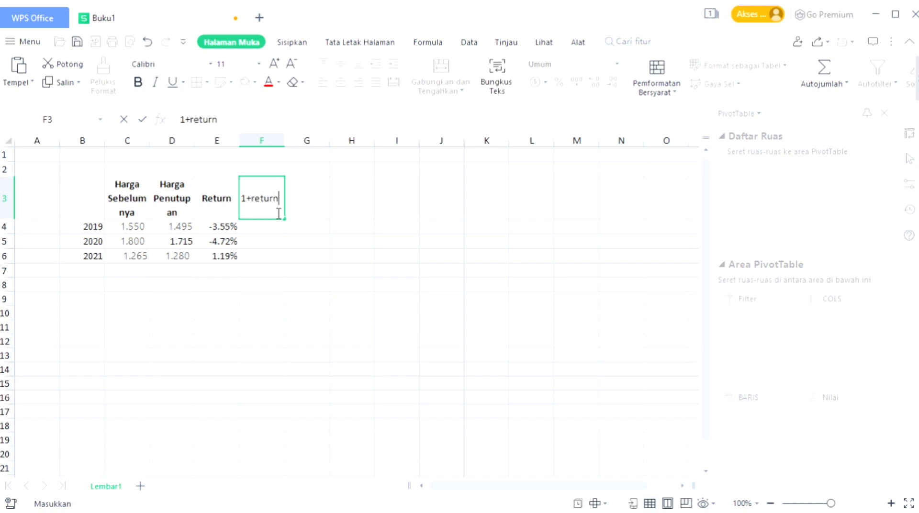
key("Return")
left_click(265, 205)
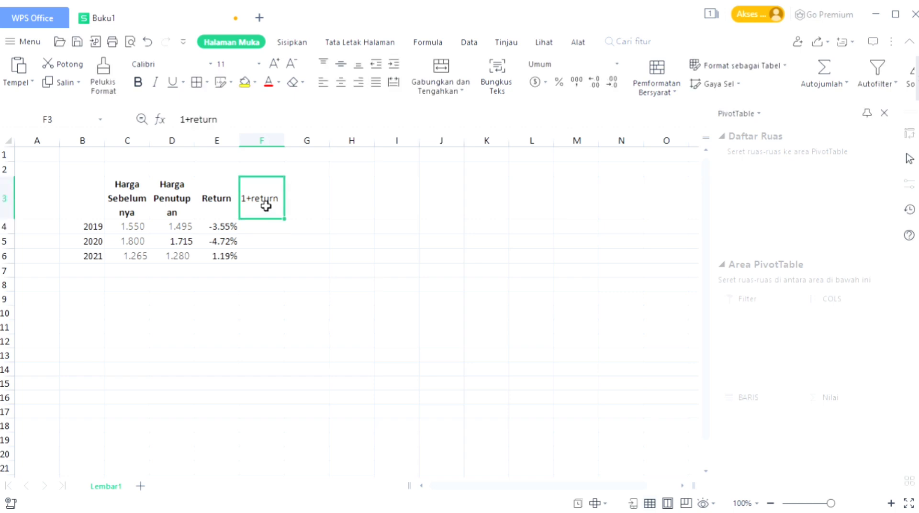
left_click(138, 82)
Calculate the 2019 1+return value in F4 with the formula =1+E4
left_click(268, 230)
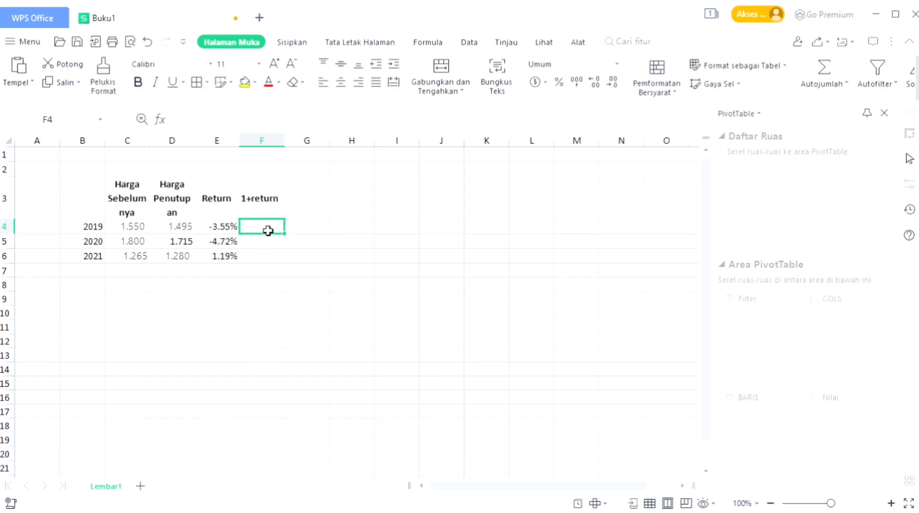
type("=1")
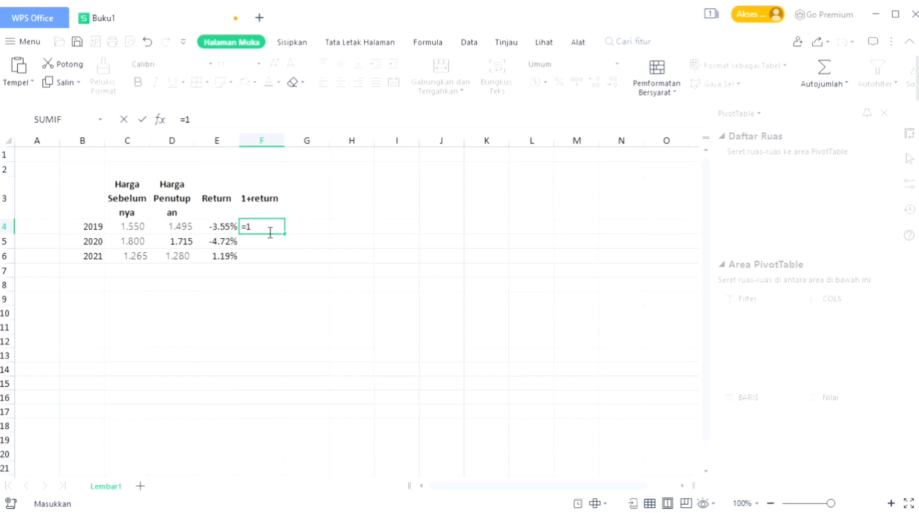
type("+")
left_click(229, 229)
key("Return")
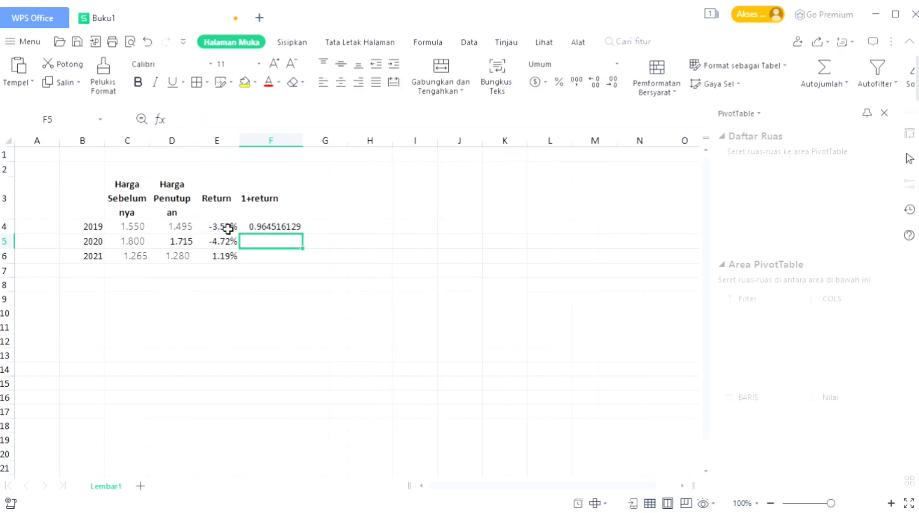
Format F4 as a number with three decimal places and fill its formula down to F6
left_click(265, 234)
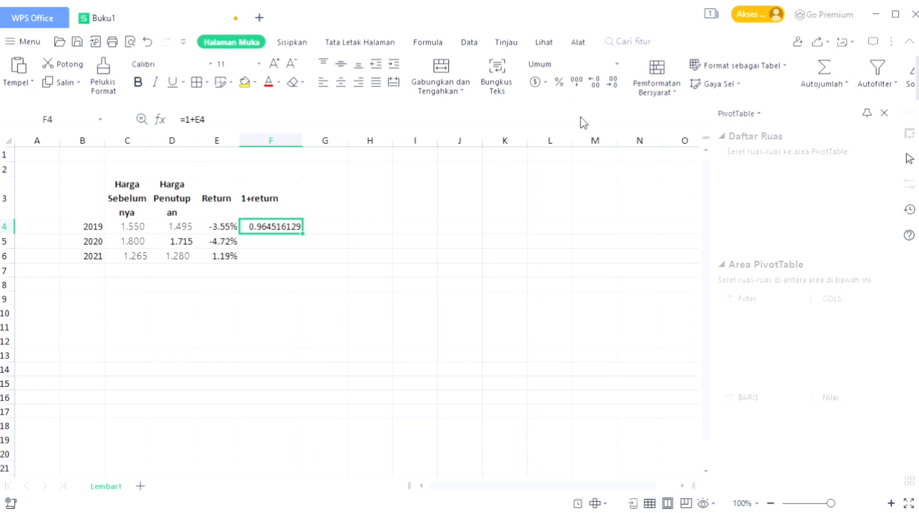
key("ctrl+shift+1")
left_click(596, 82)
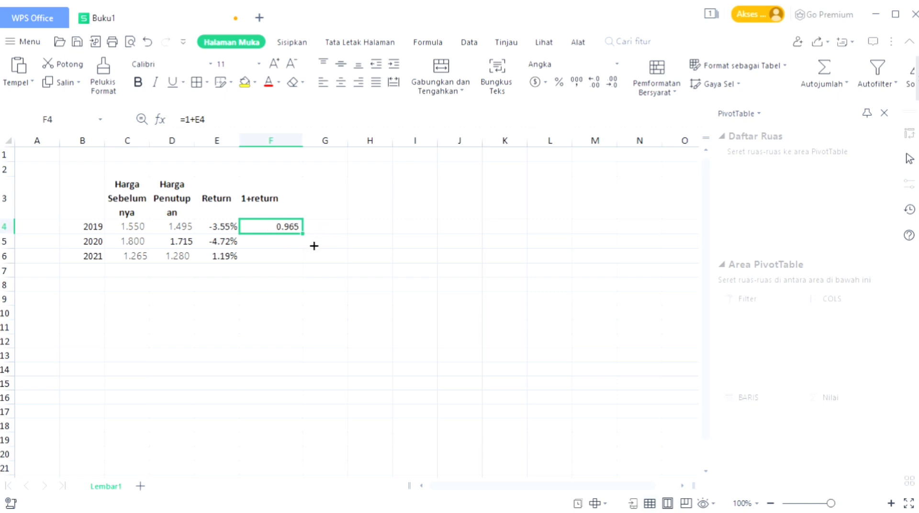
left_click_drag(314, 246, 314, 270)
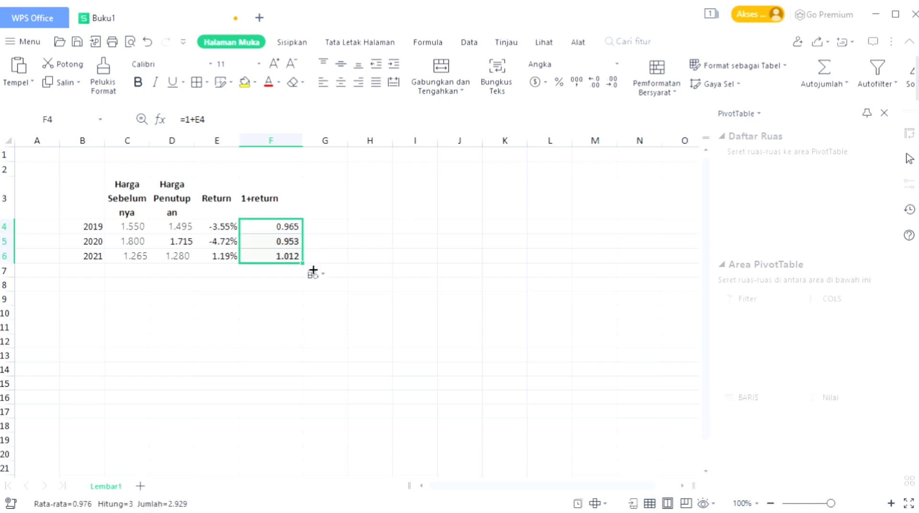
Calculate the geometric mean return in F8 with the formula =GEOMEAN(F4:F6)-1
left_click(275, 292)
type("=")
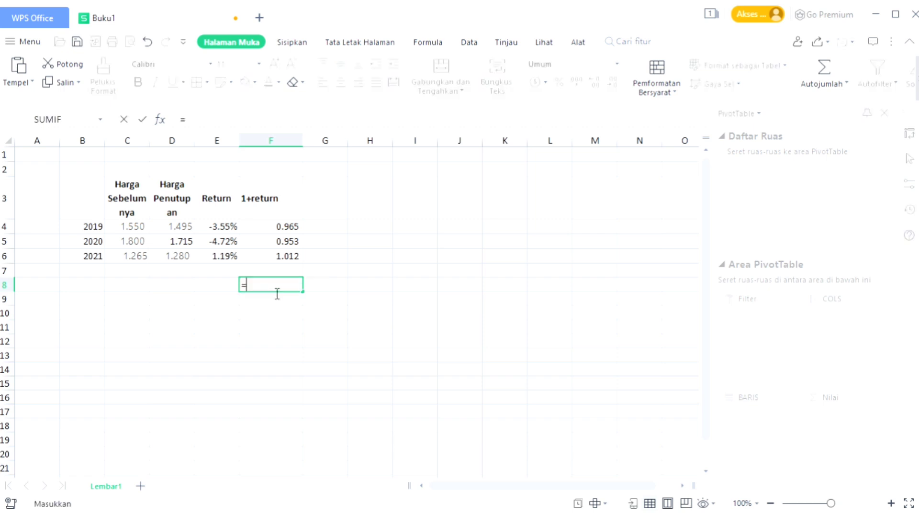
type("geomesa")
key("BackSpace")
key("BackSpace")
type("an")
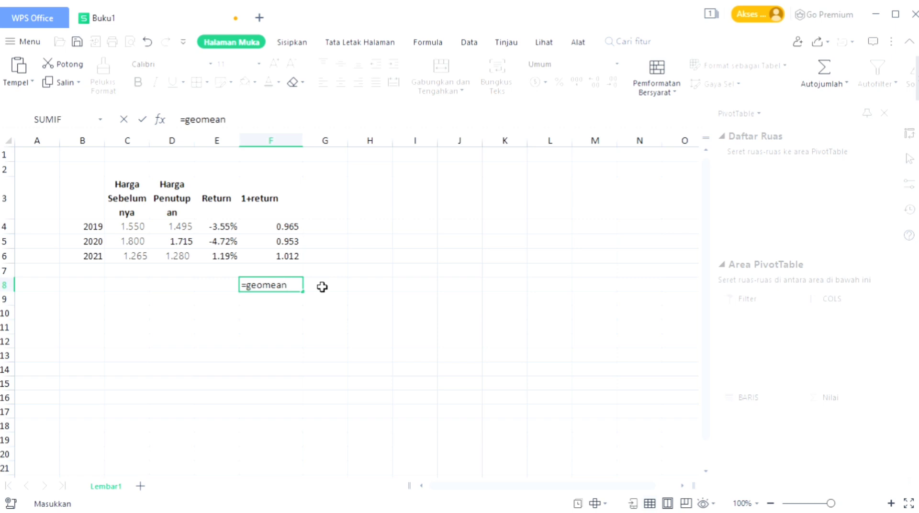
type("(")
left_click(284, 228)
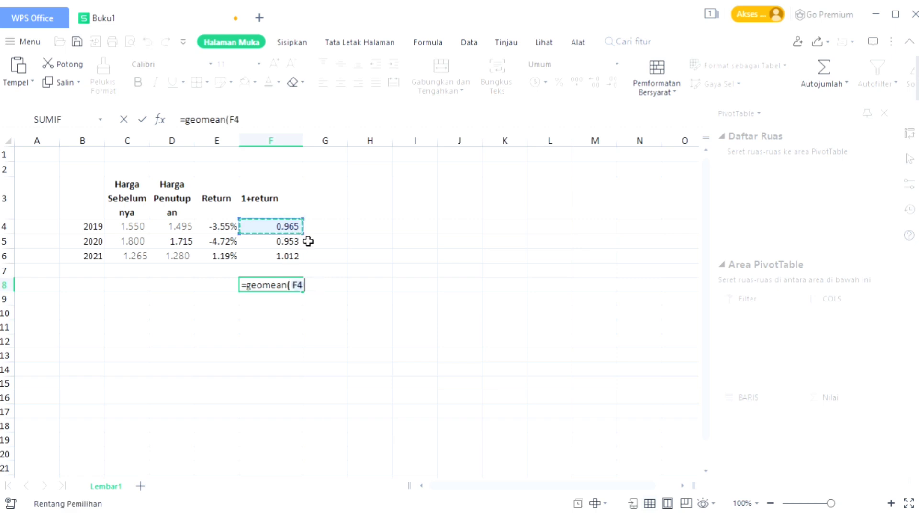
left_click_drag(299, 232, 290, 265)
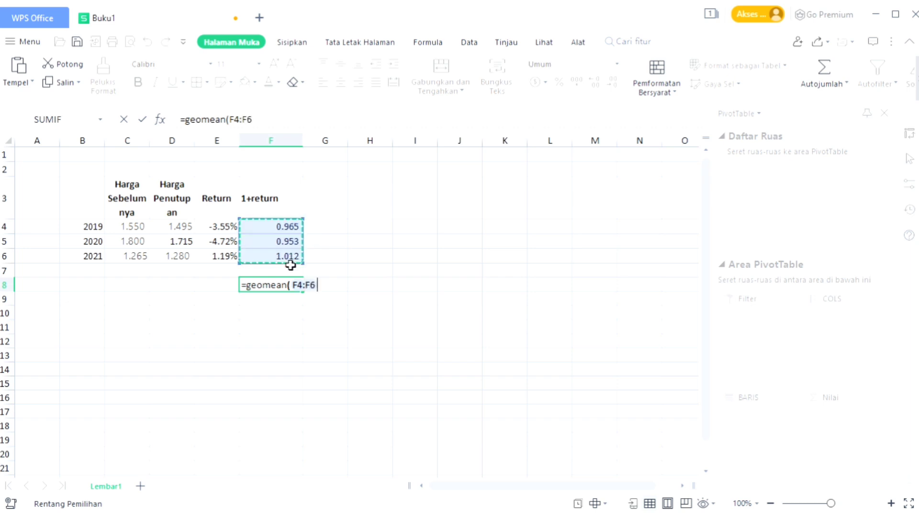
type(")-1")
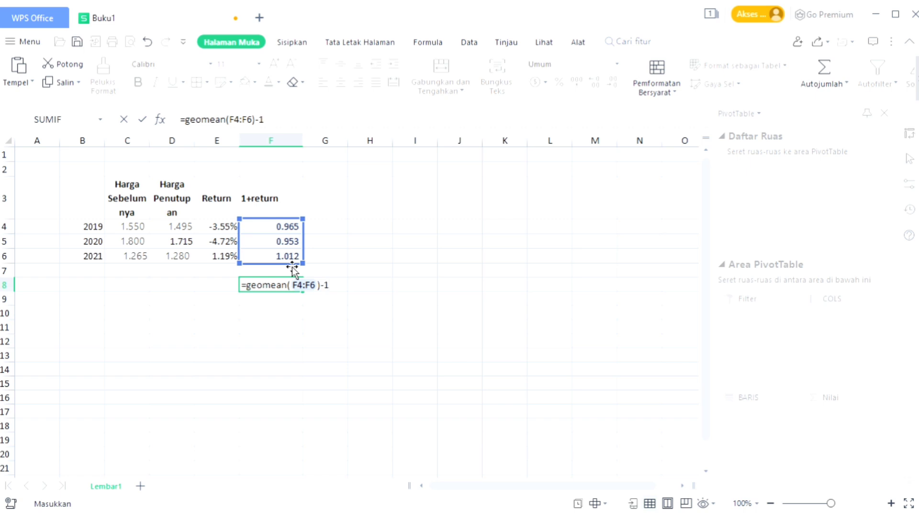
key("Return")
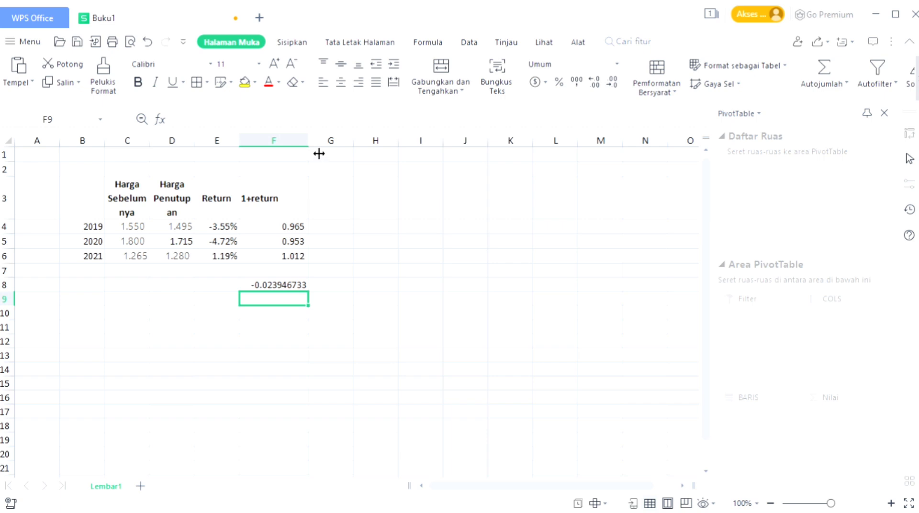
Narrow column F slightly and format the geometric mean return in F8 as a percentage with three decimal places
left_click_drag(318, 153, 309, 153)
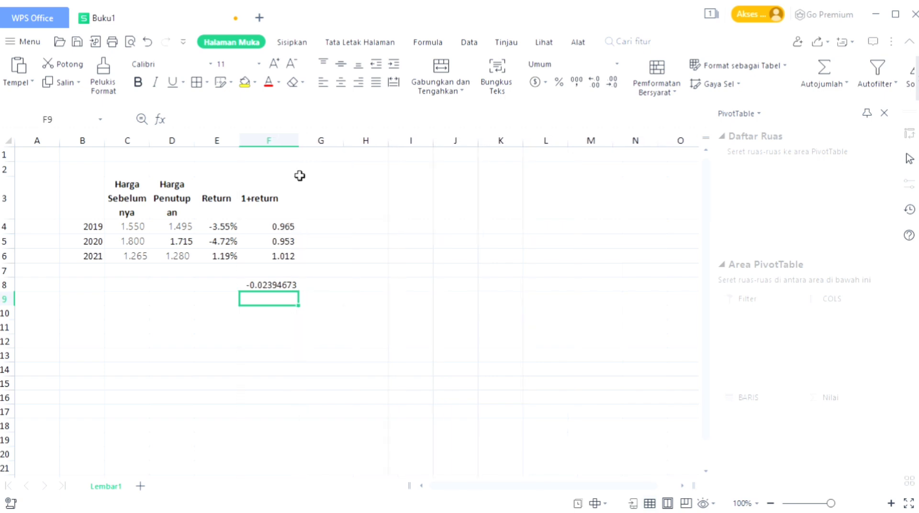
left_click(280, 288)
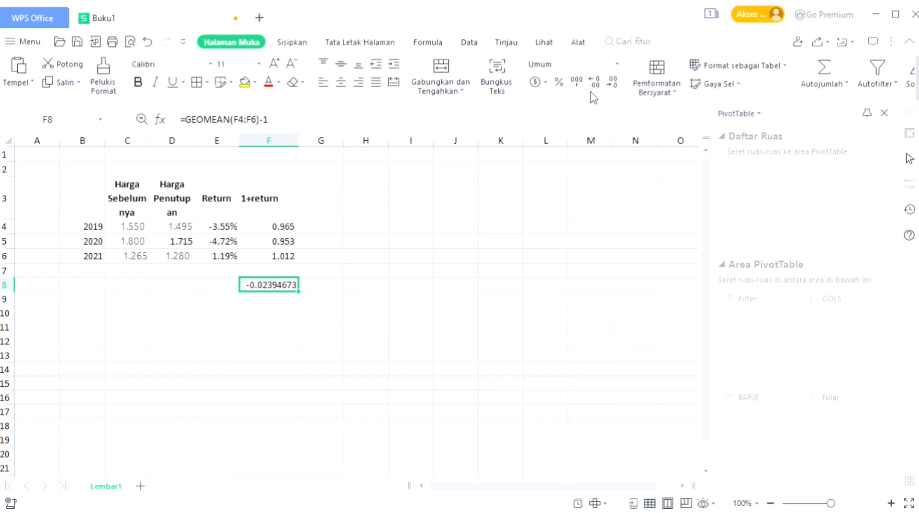
left_click(560, 84)
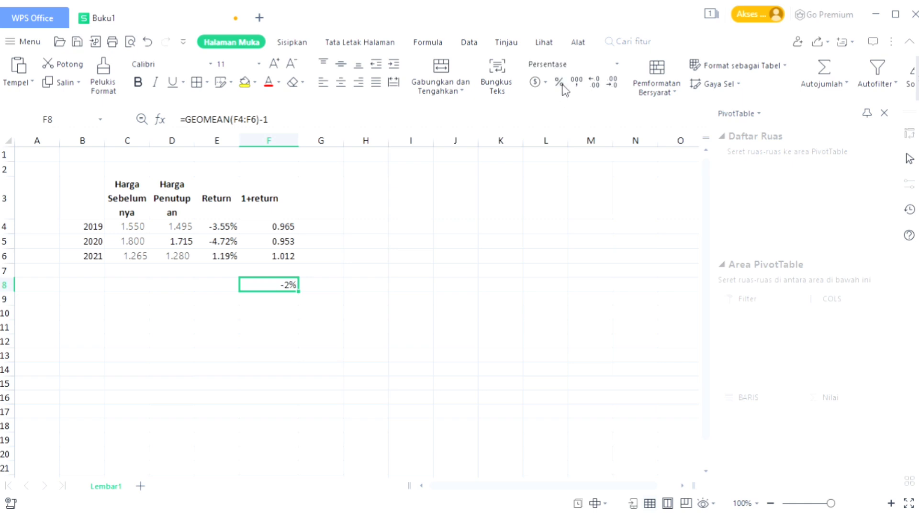
left_click(596, 85)
left_click(598, 86)
left_click(598, 88)
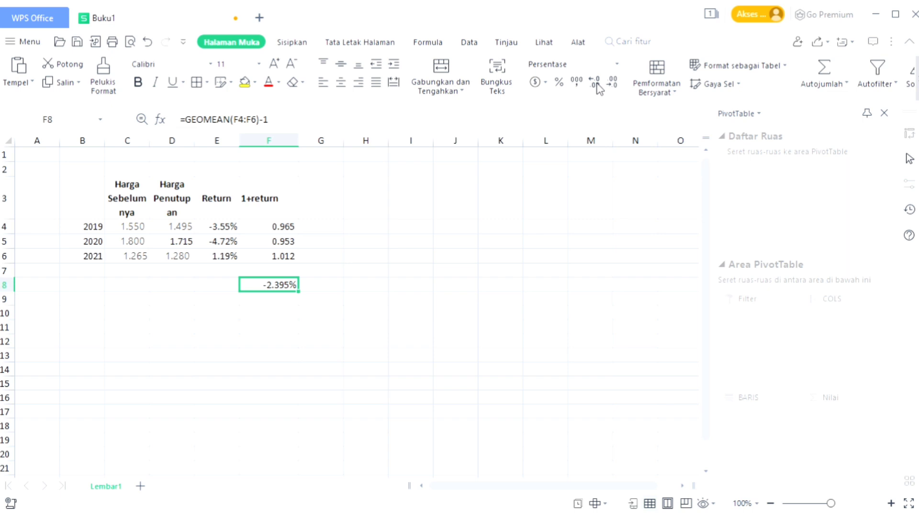